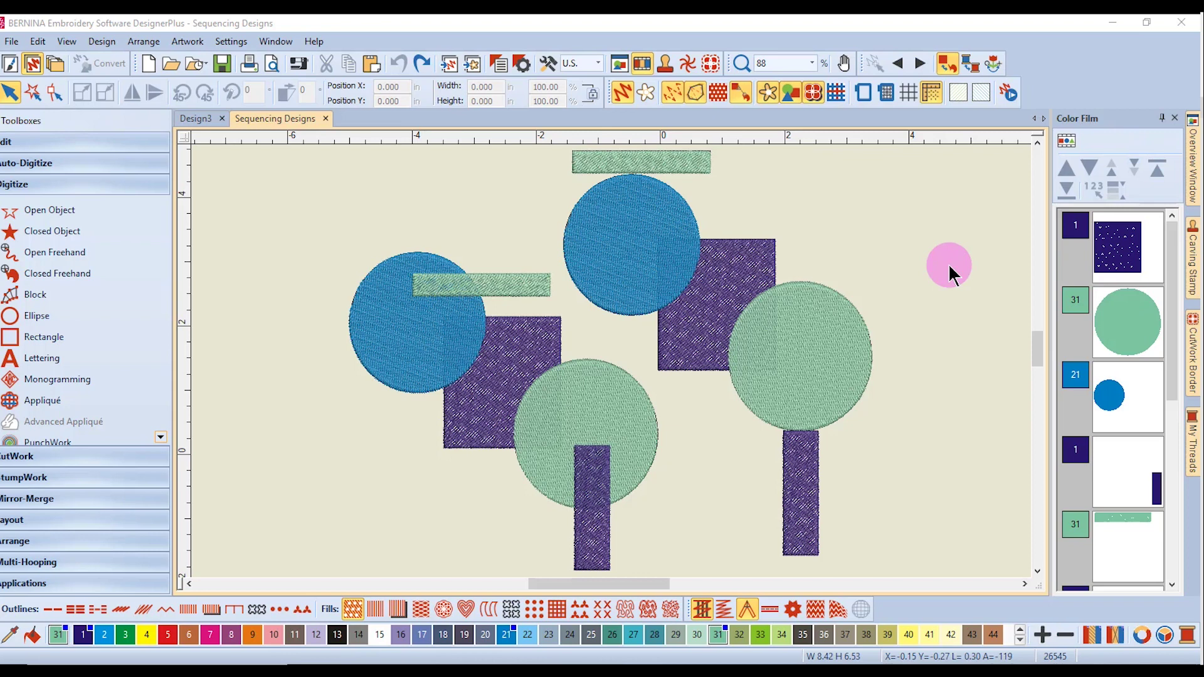
- Run Optimize Color Changes from the Design menu to offer cutting 9 color changes to 6
click(111, 45)
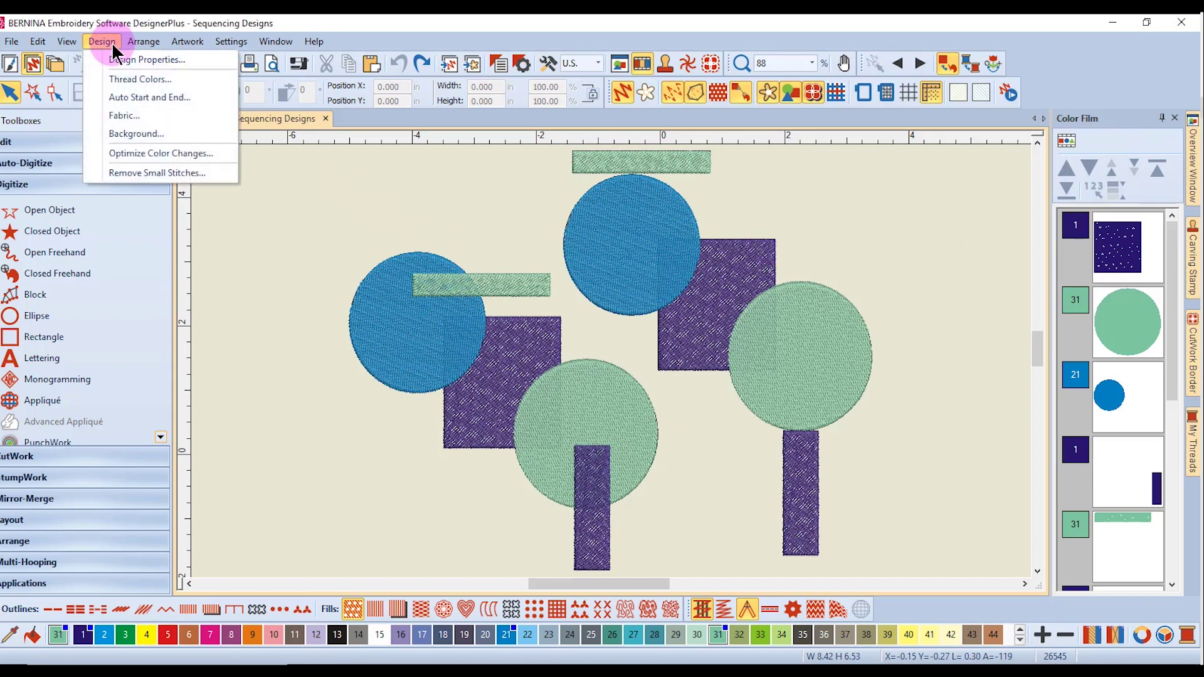
click(181, 160)
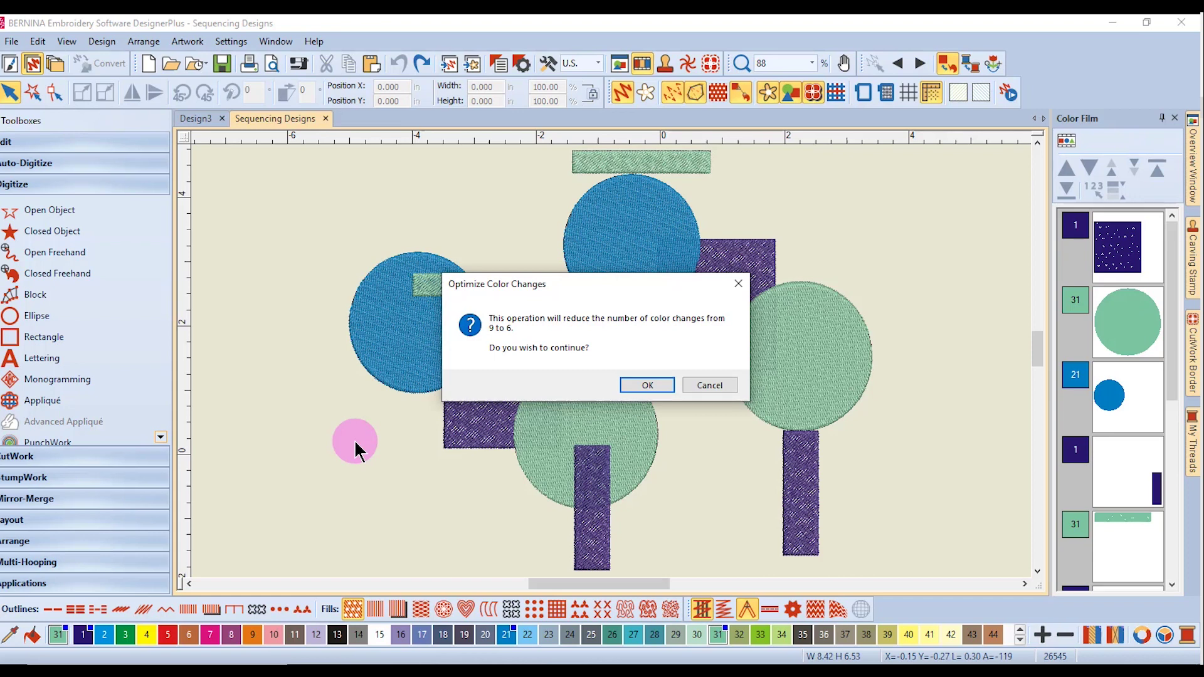
- Accept reducing color changes from 9 to 6, then deselect to review the regrouped Color Film
click(648, 385)
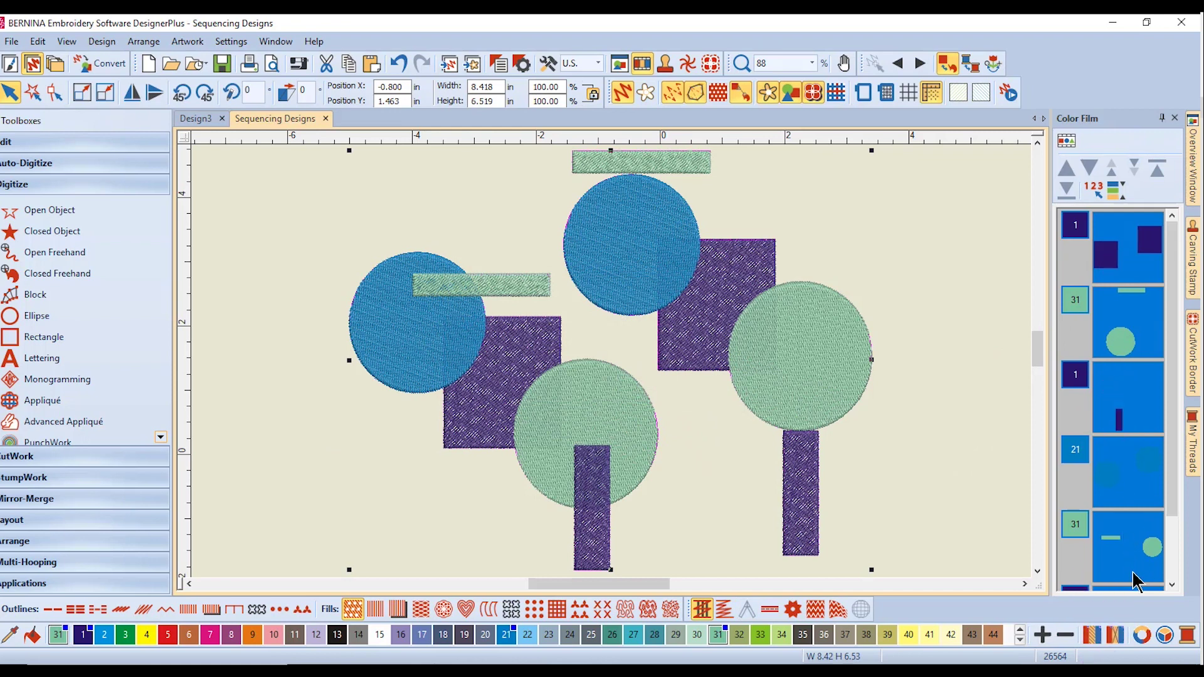
click(909, 300)
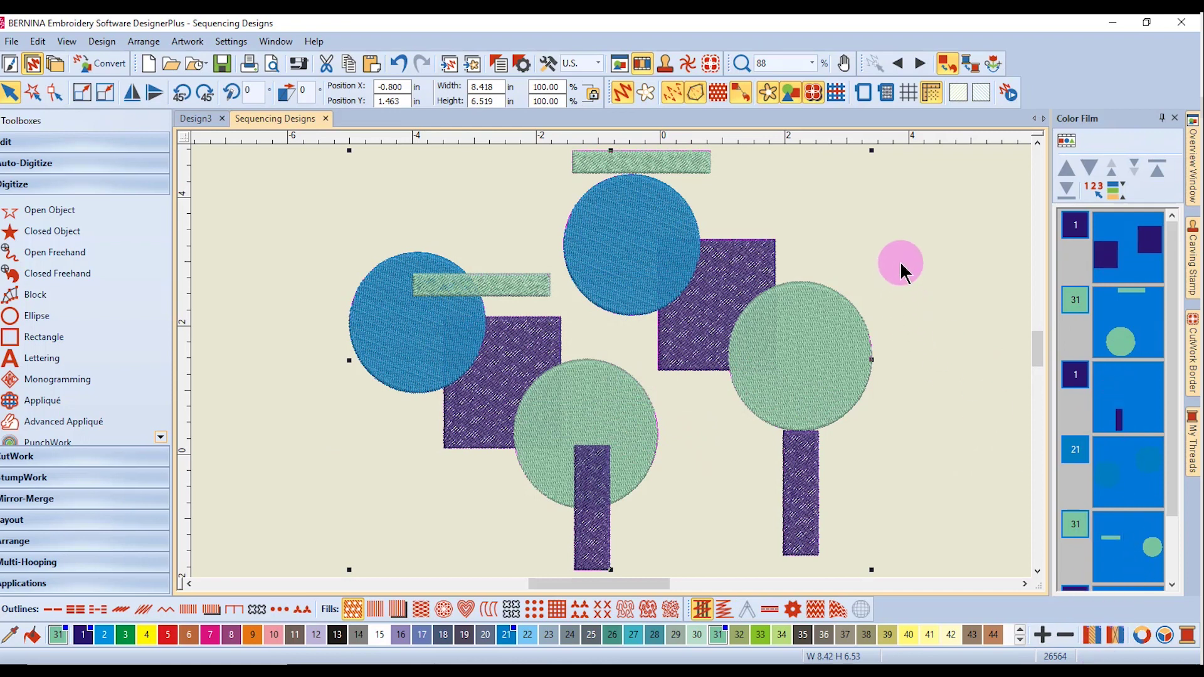